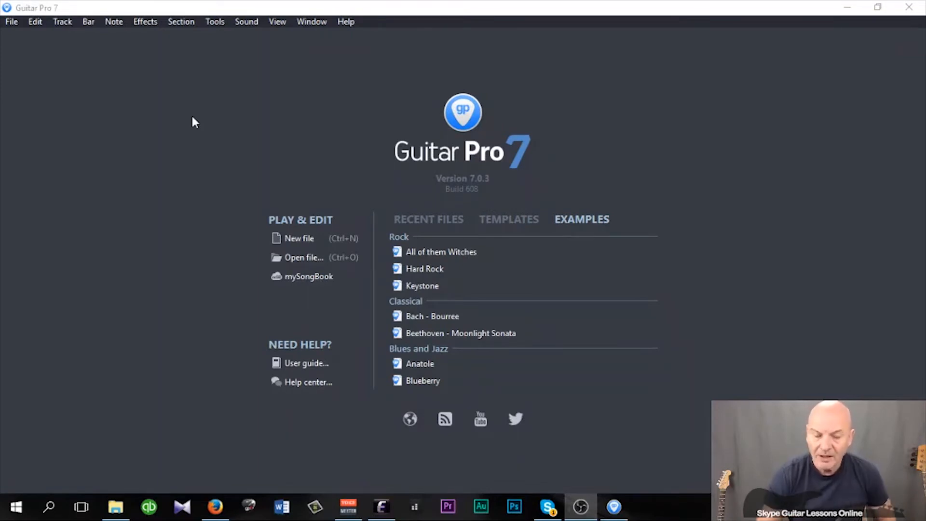
Create a new score with a steel-string acoustic guitar track in standard tuning and close the Scales window.
left_click(7, 22)
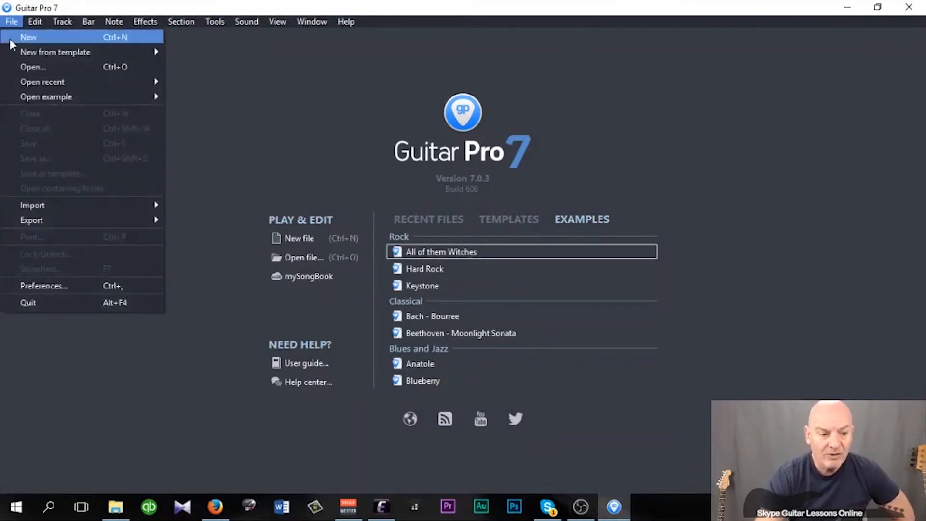
left_click(17, 37)
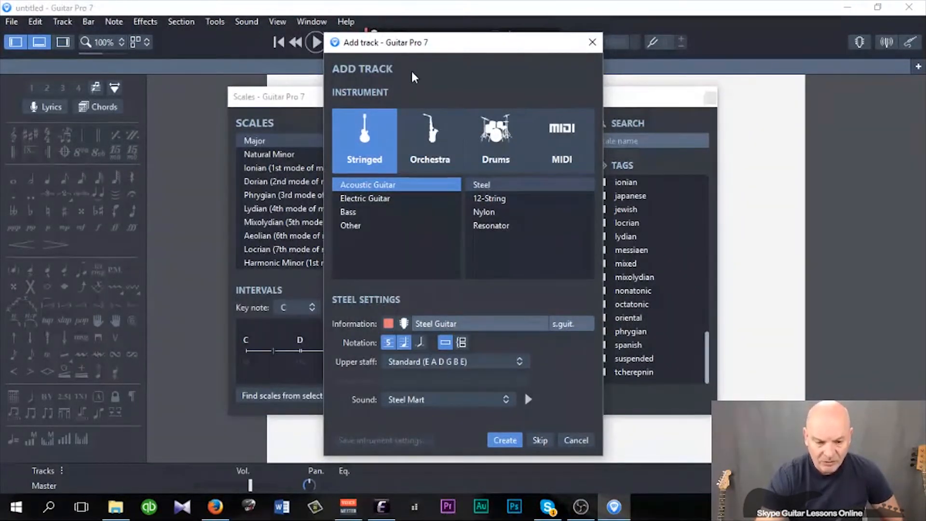
left_click(506, 440)
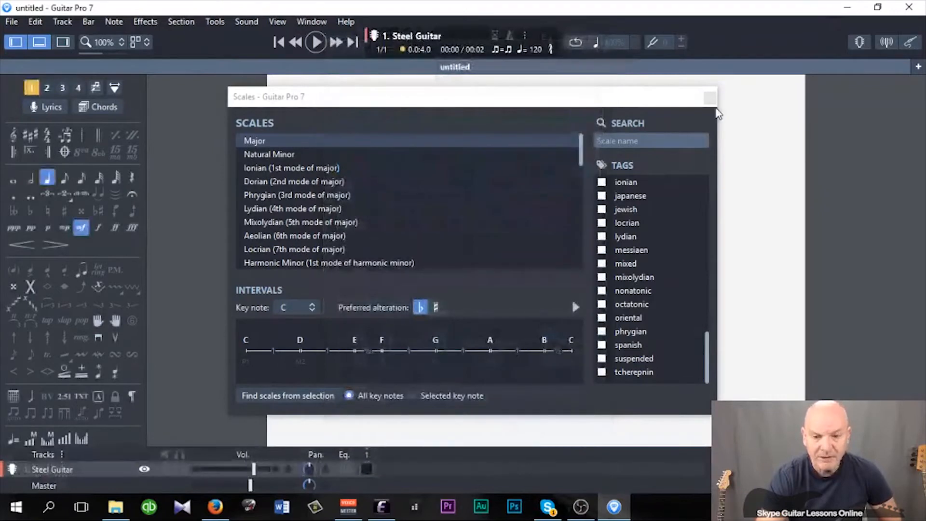
left_click(710, 98)
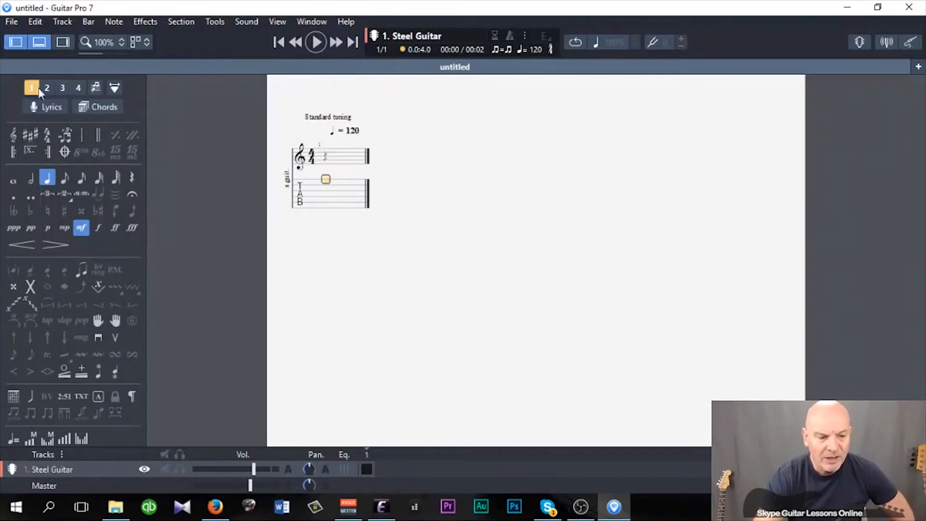
Hide the notation editing palette and show it again.
left_click(15, 44)
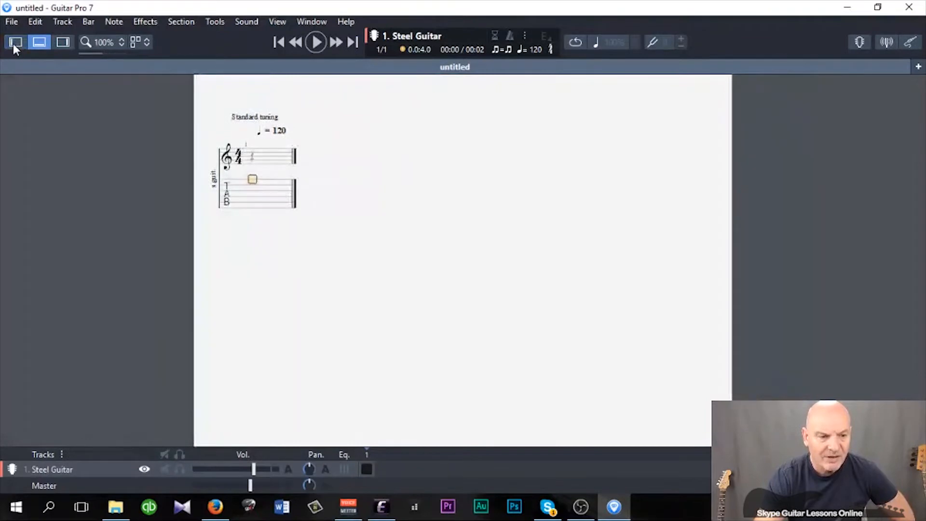
left_click(15, 43)
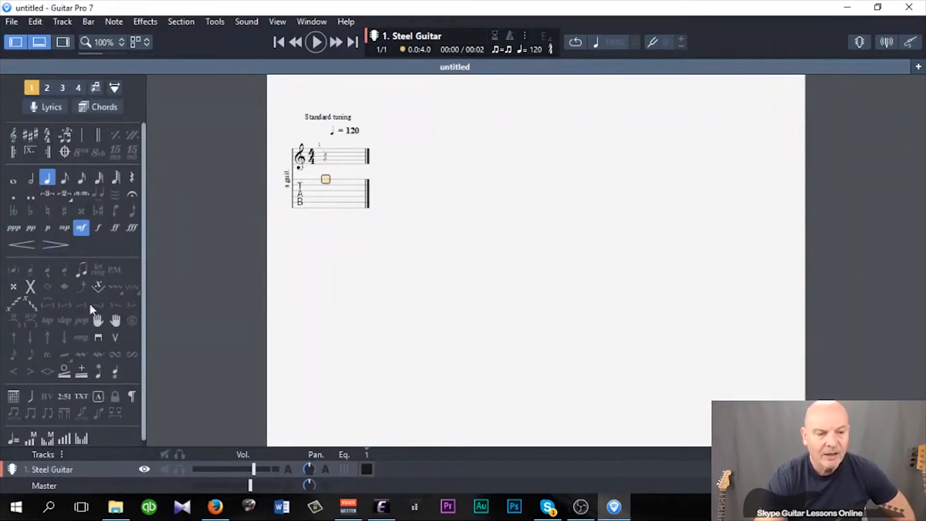
Start a new chord diagram from the chord library and set its tonality to C.
left_click(102, 108)
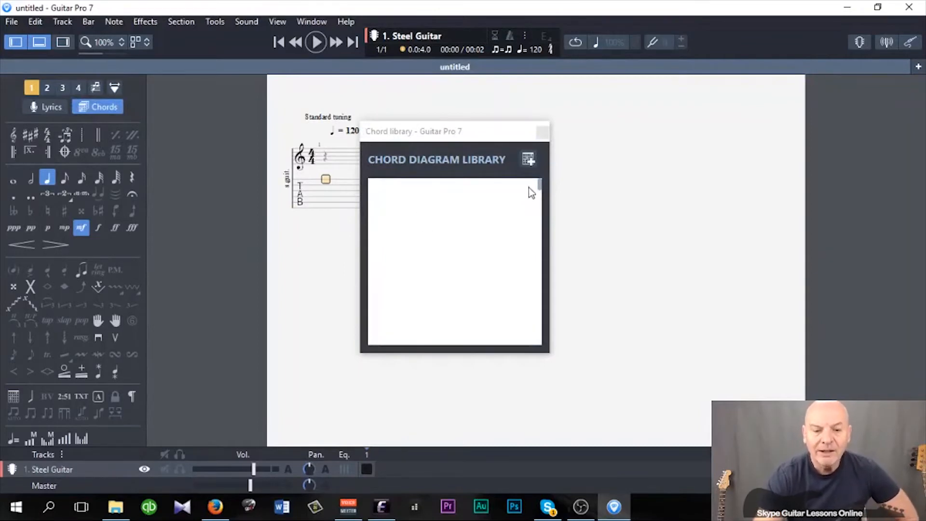
left_click(527, 161)
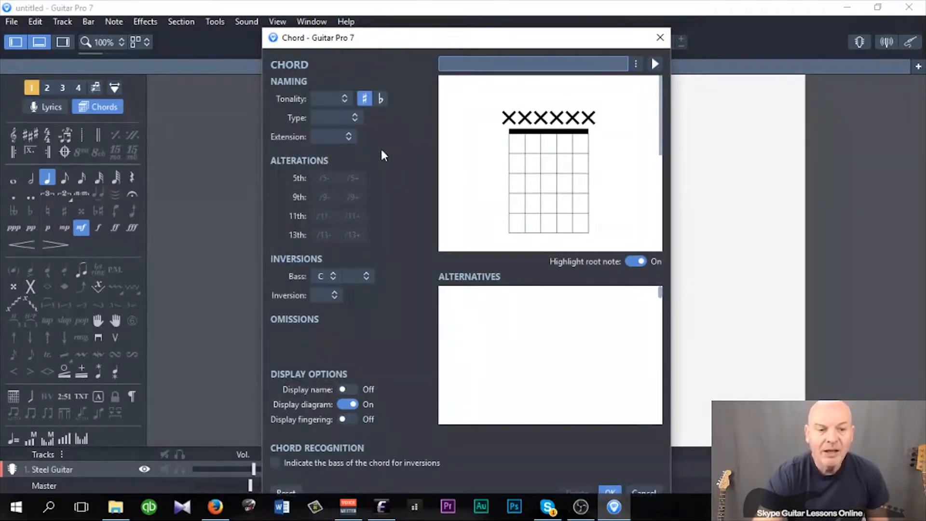
left_click(344, 98)
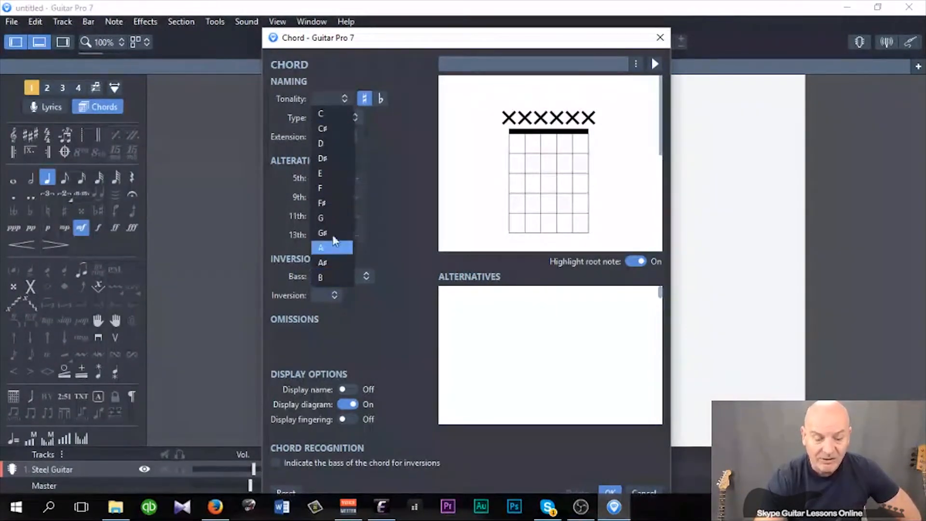
left_click(325, 115)
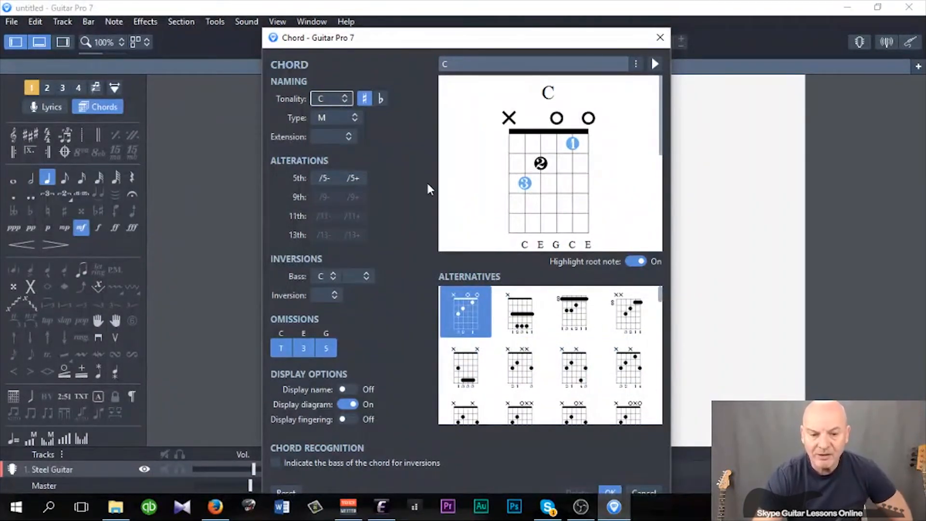
Preview several alternative fingerings of the C major chord, including the open, third-fret barre and eighth-fret barre shapes.
left_click(519, 311)
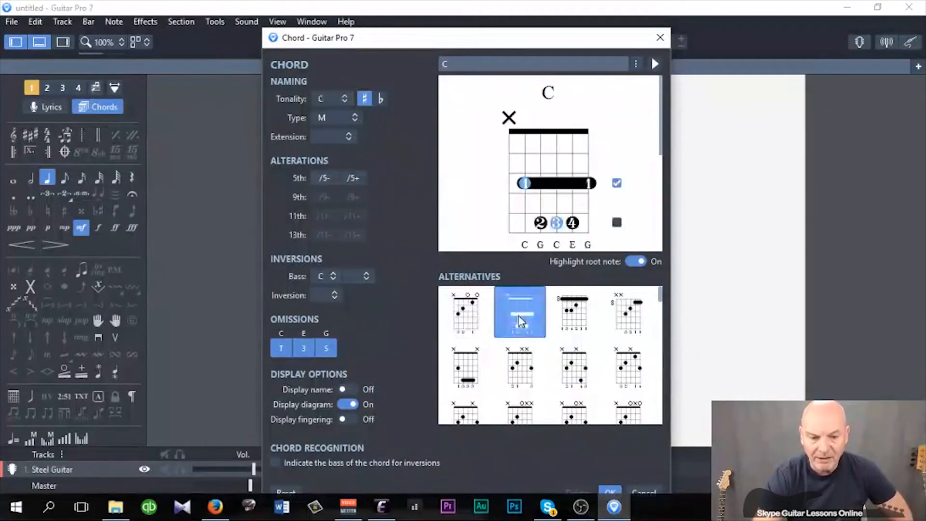
left_click_drag(660, 148, 663, 144)
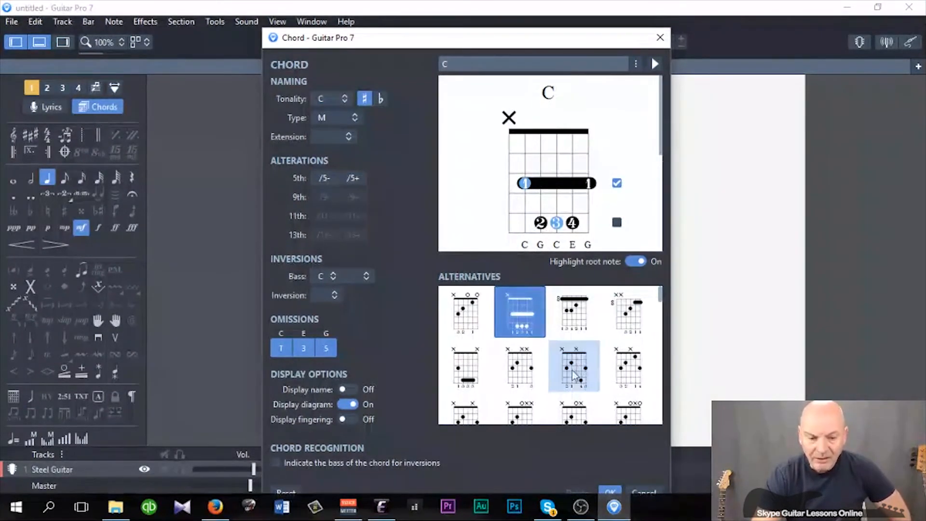
left_click(521, 374)
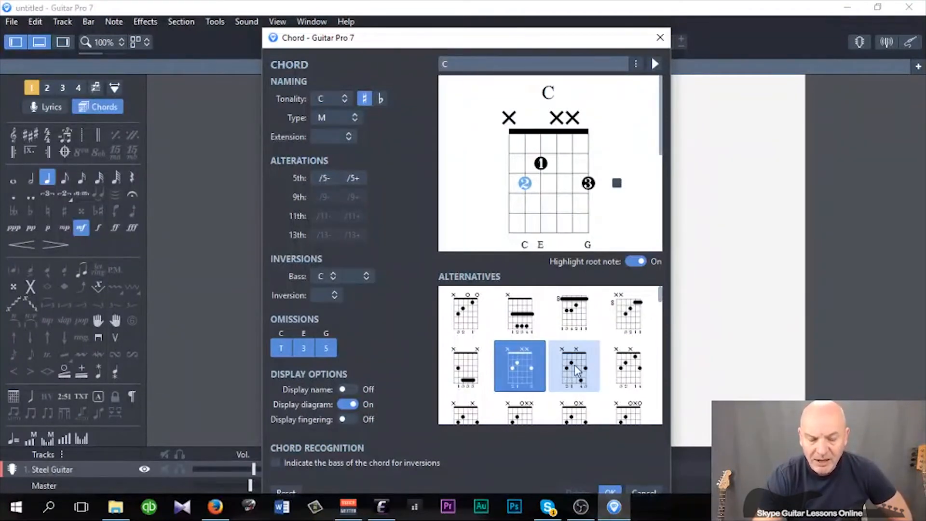
left_click(461, 311)
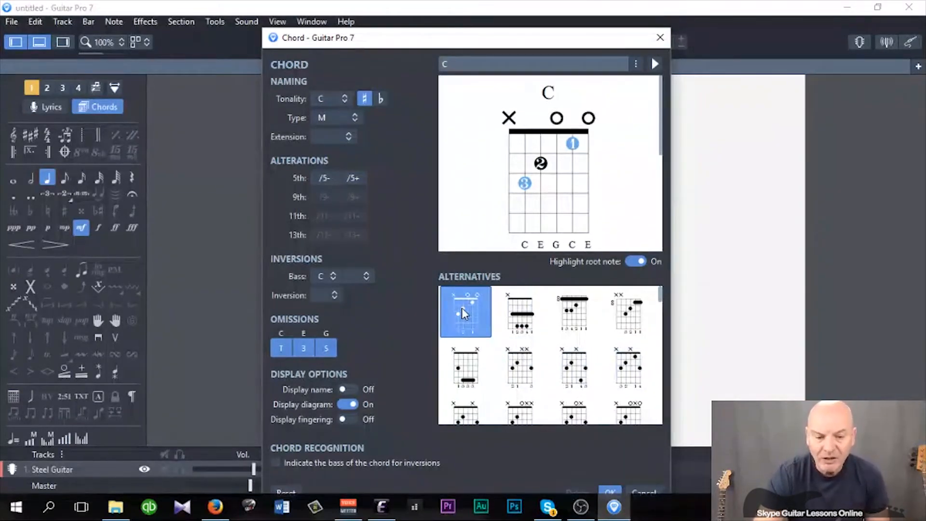
left_click(464, 372)
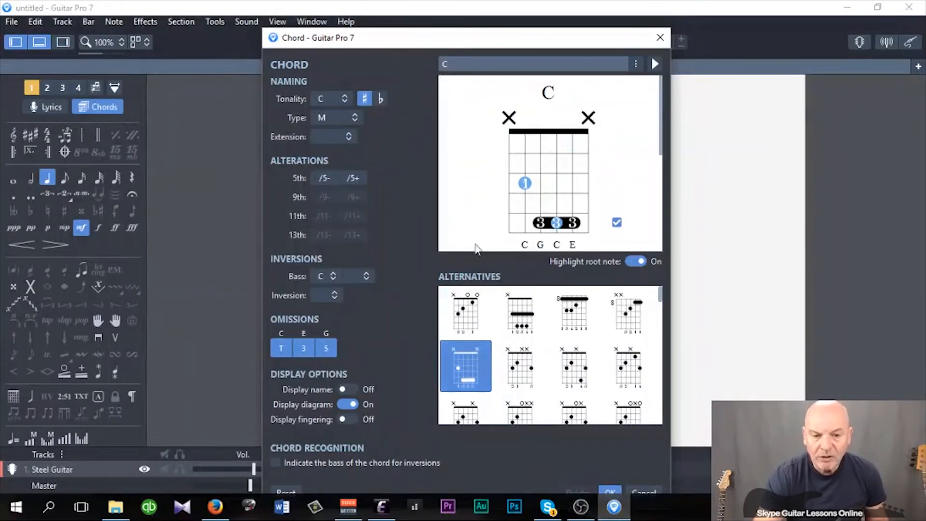
left_click(629, 369)
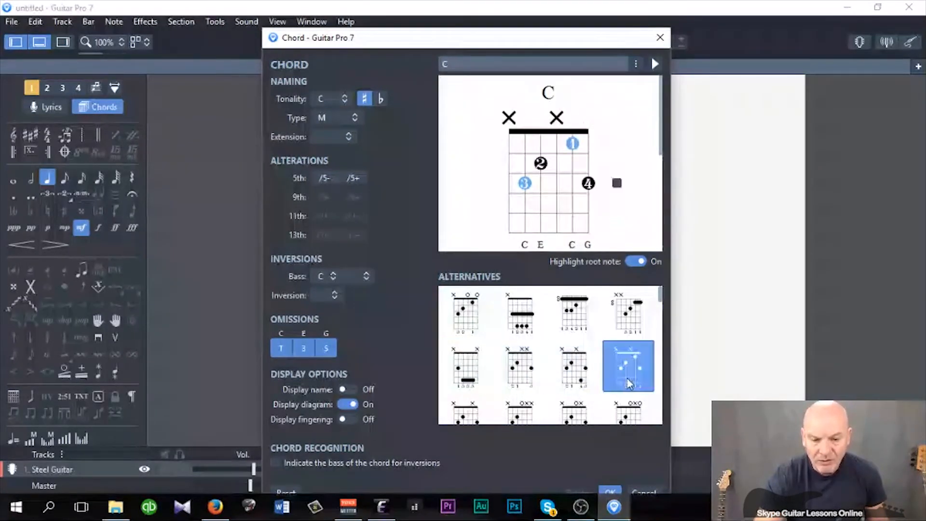
left_click(626, 311)
left_click(577, 309)
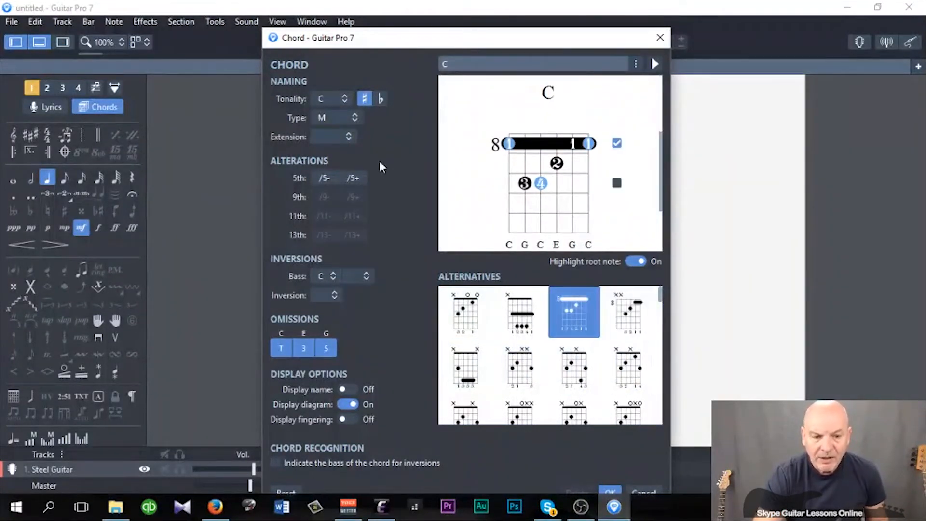
Change the chord type to m and preview alternative C minor fingerings, returning to the first third-fret barre shape.
left_click(352, 121)
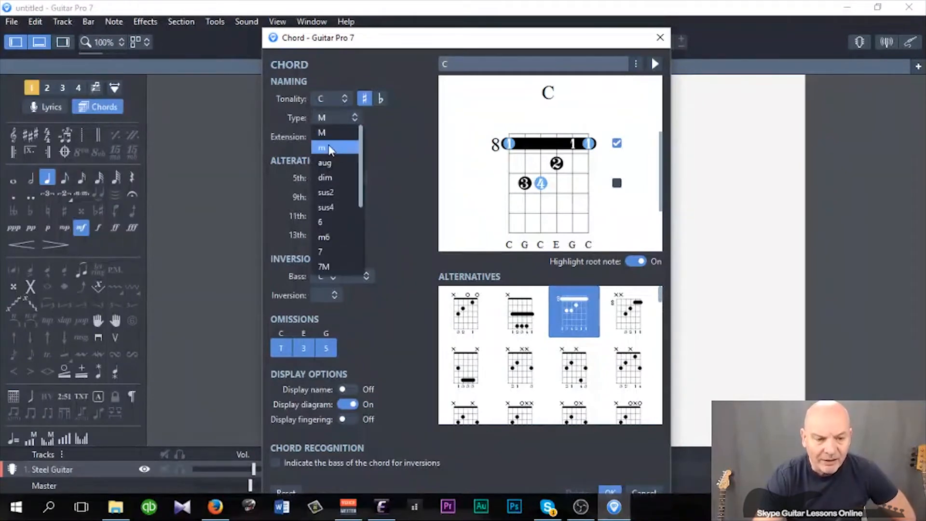
left_click(331, 148)
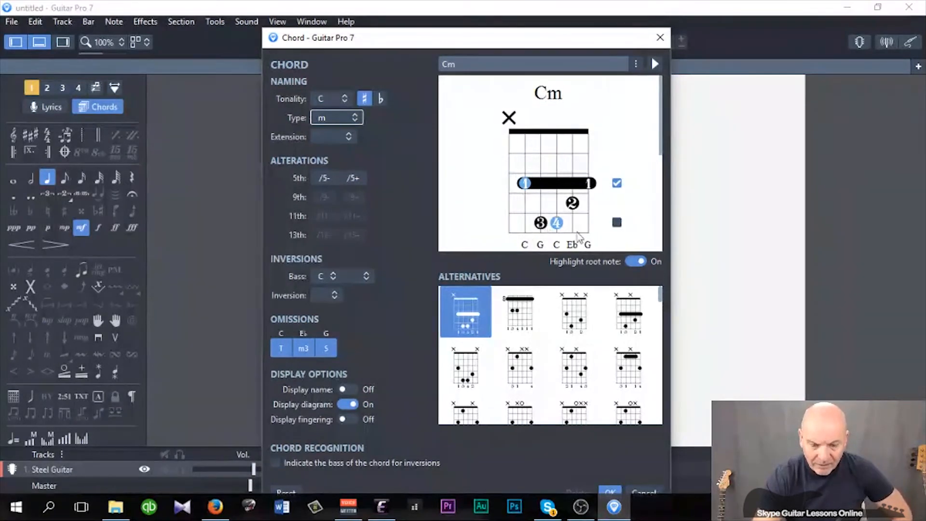
left_click(570, 319)
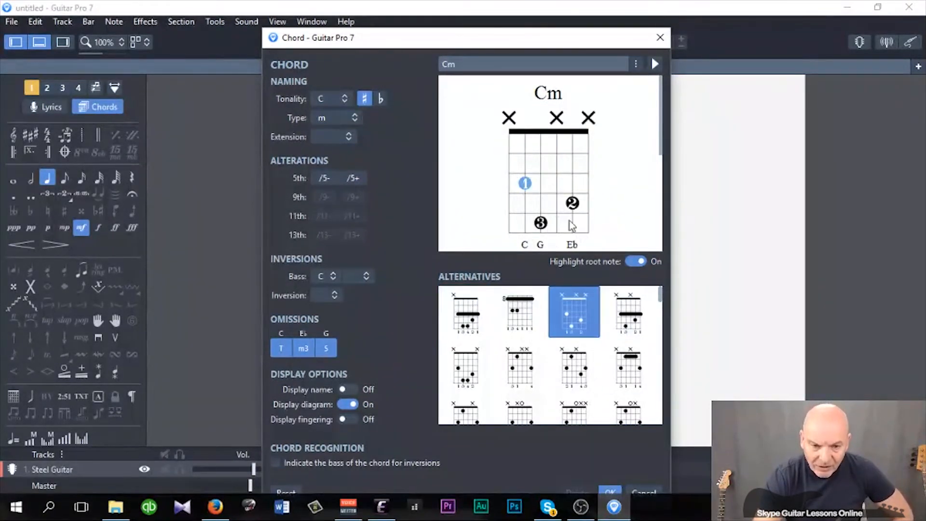
left_click(629, 327)
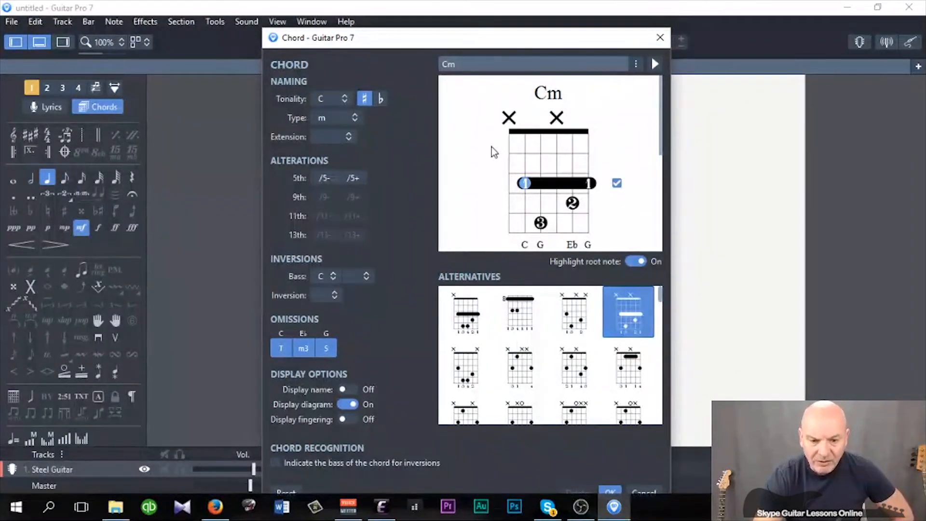
left_click(467, 369)
left_click(628, 414)
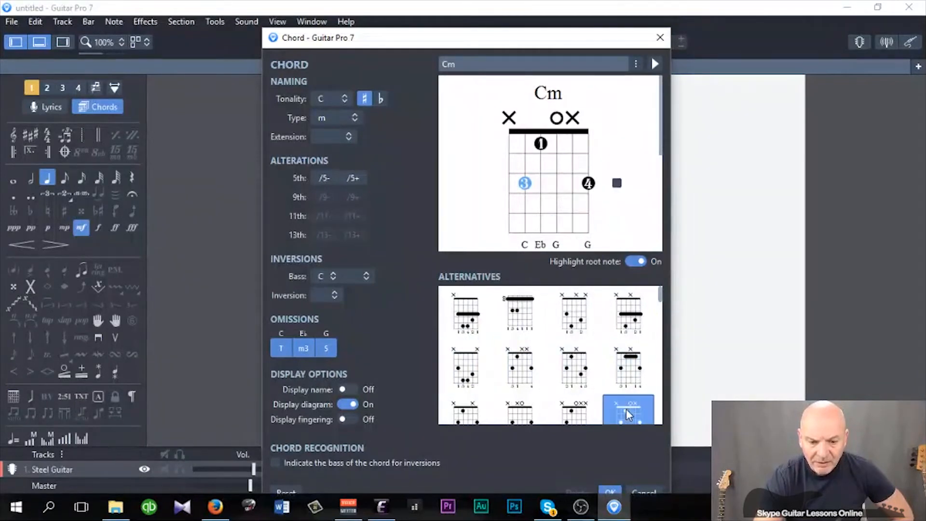
scroll(572, 369, "down", 1)
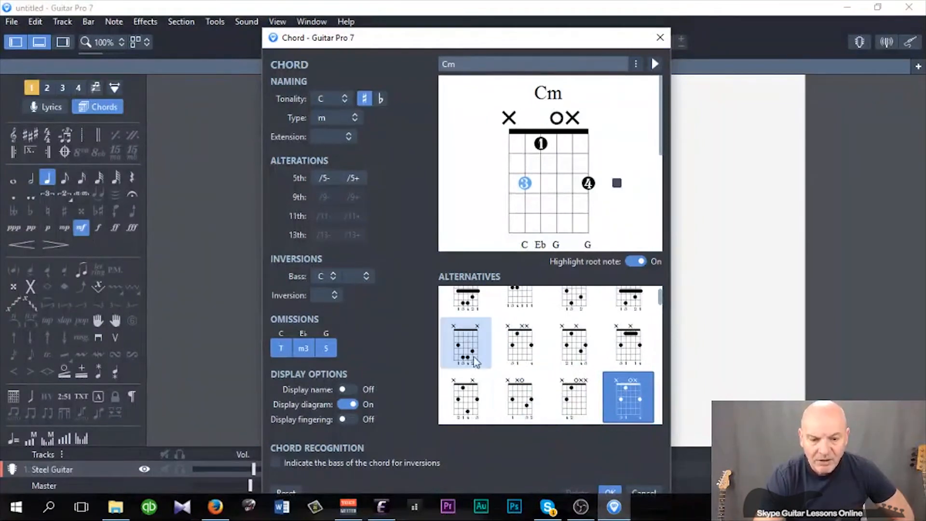
left_click(465, 301)
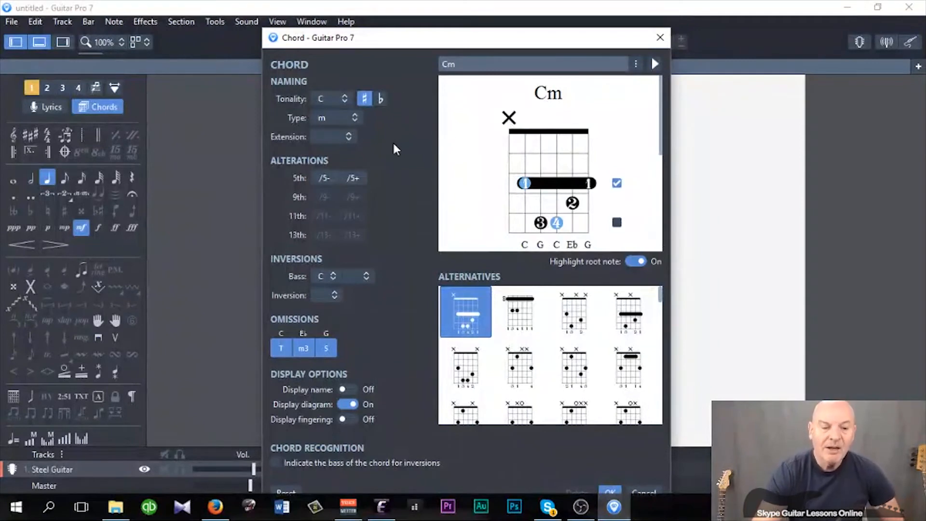
Set the chord type to m7, preview an alternative fingering and return to the first third-fret barre shape.
left_click(348, 138)
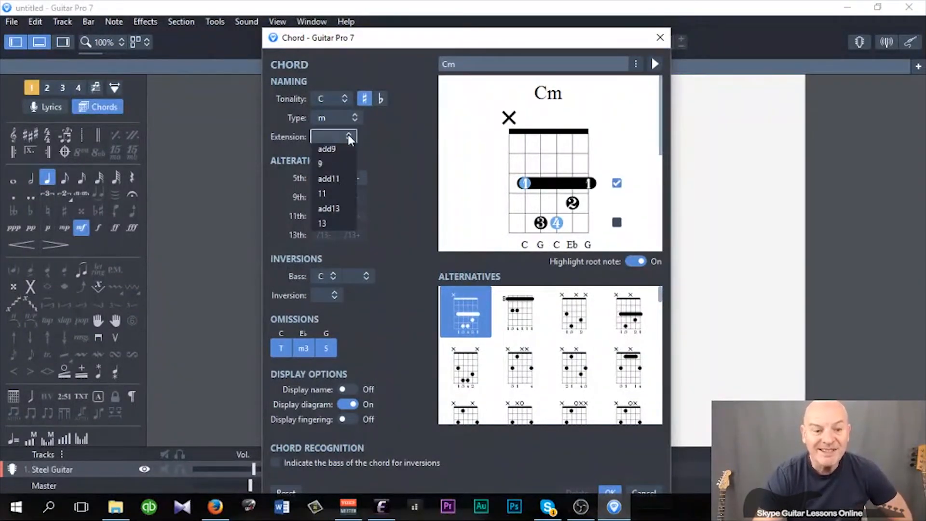
left_click(353, 118)
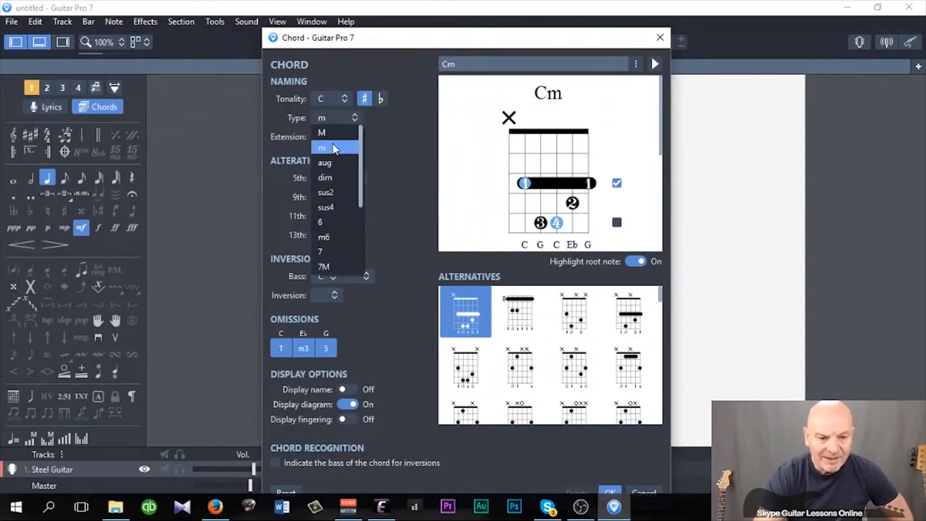
left_click_drag(360, 179, 364, 157)
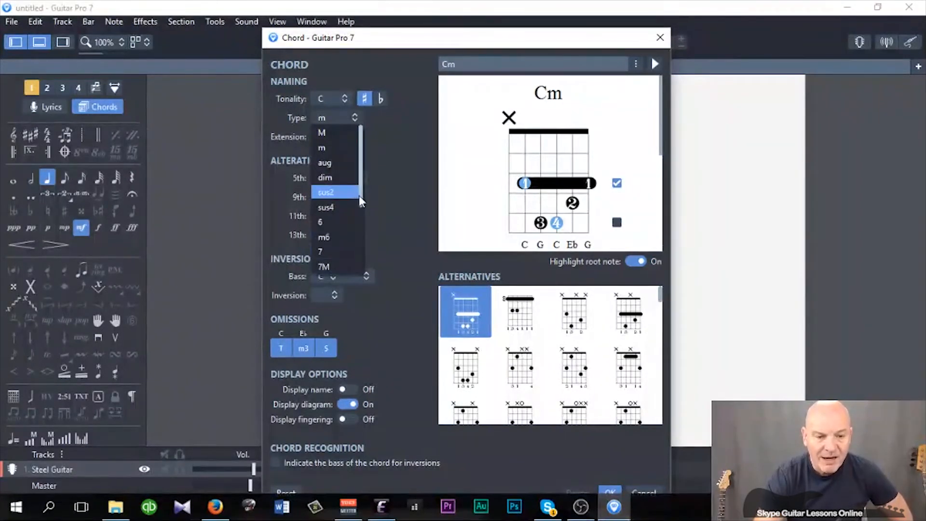
left_click_drag(359, 195, 360, 211)
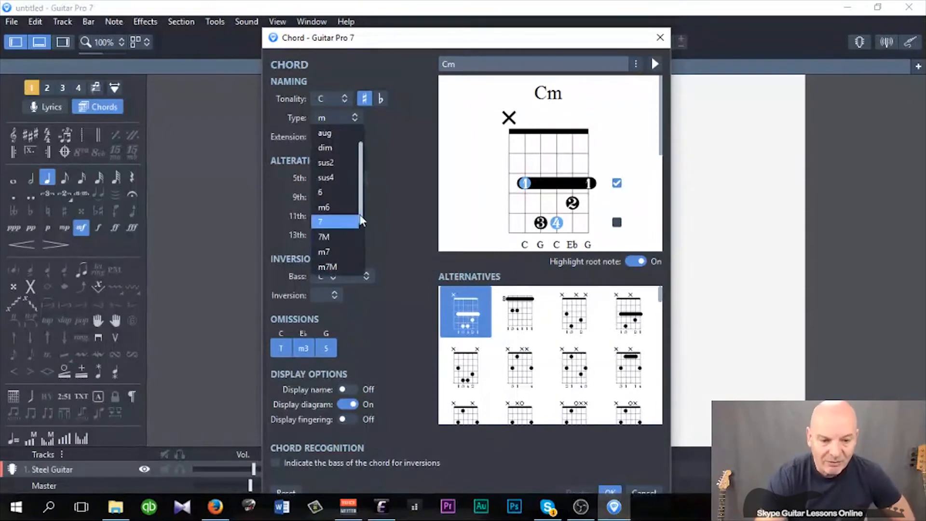
mouse_move(361, 218)
left_mouse_down()
mouse_move(359, 269)
mouse_move(358, 217)
mouse_move(363, 233)
left_mouse_up()
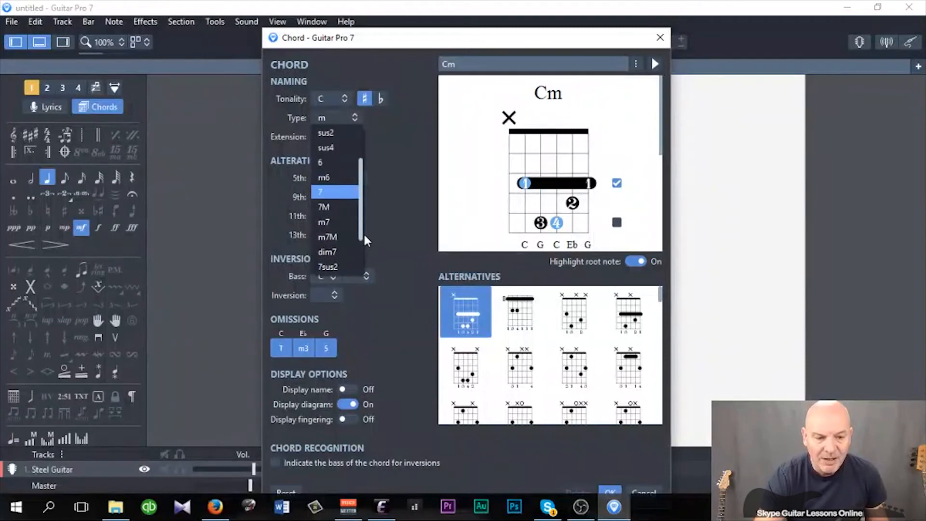
left_click(323, 223)
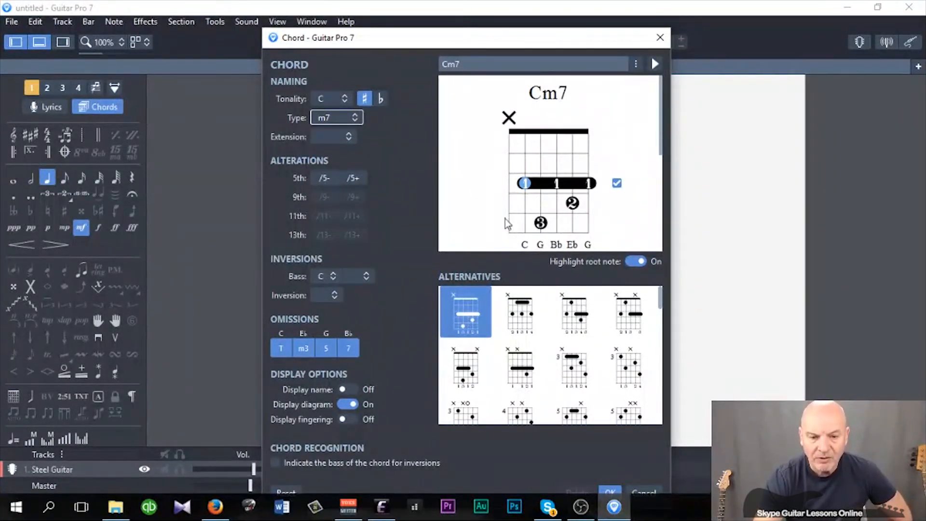
left_click(633, 324)
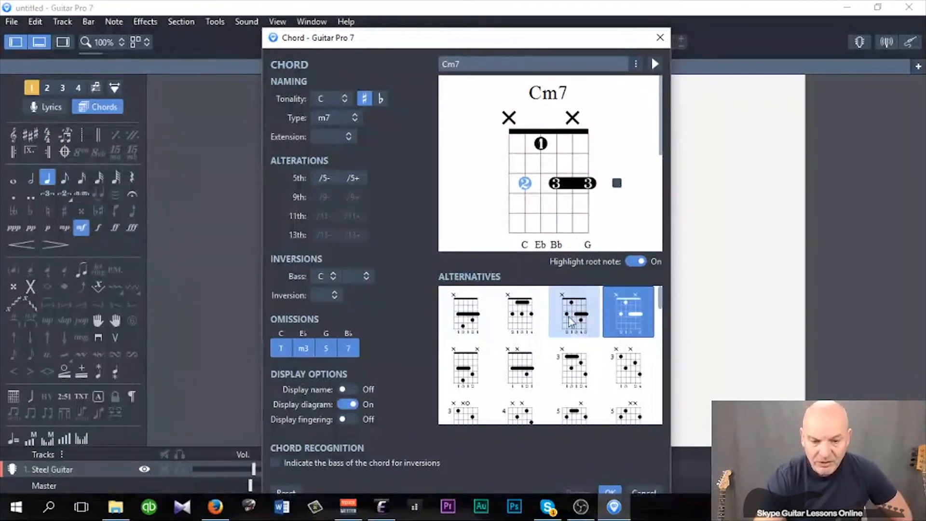
left_click(466, 320)
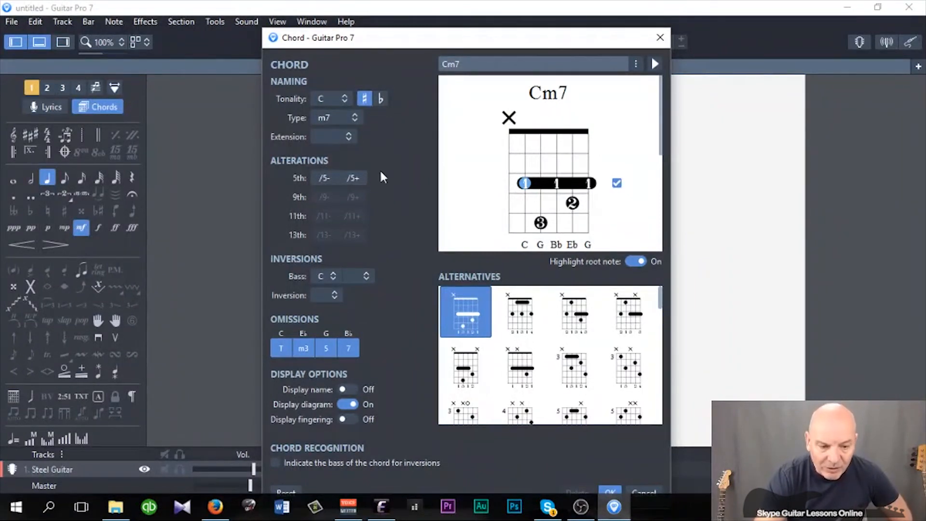
Try inversion #1 for the Cm7 chord and switch the chord to inversion #2.
left_click(334, 296)
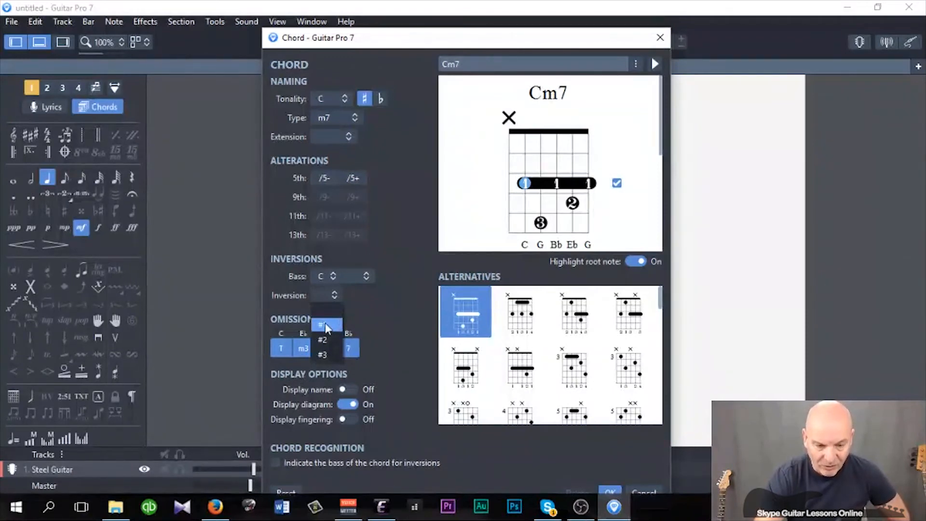
left_click(326, 324)
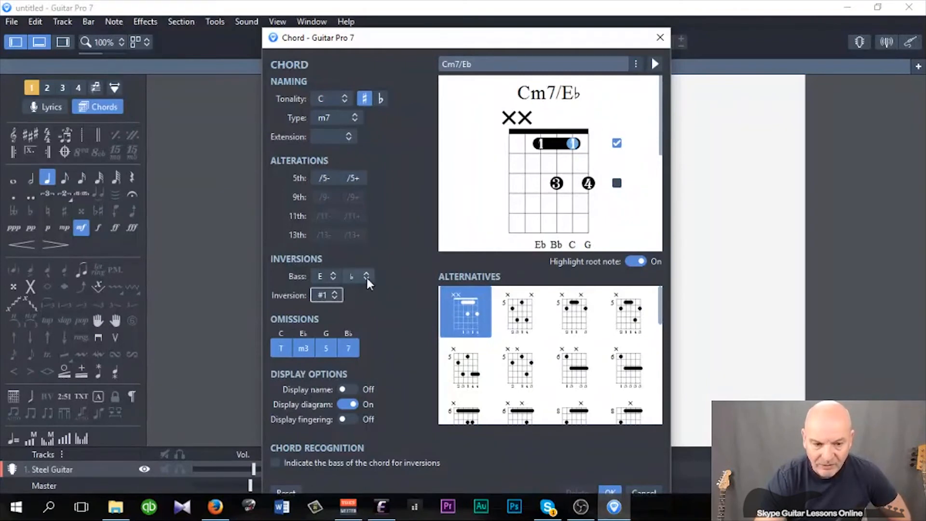
left_click(335, 296)
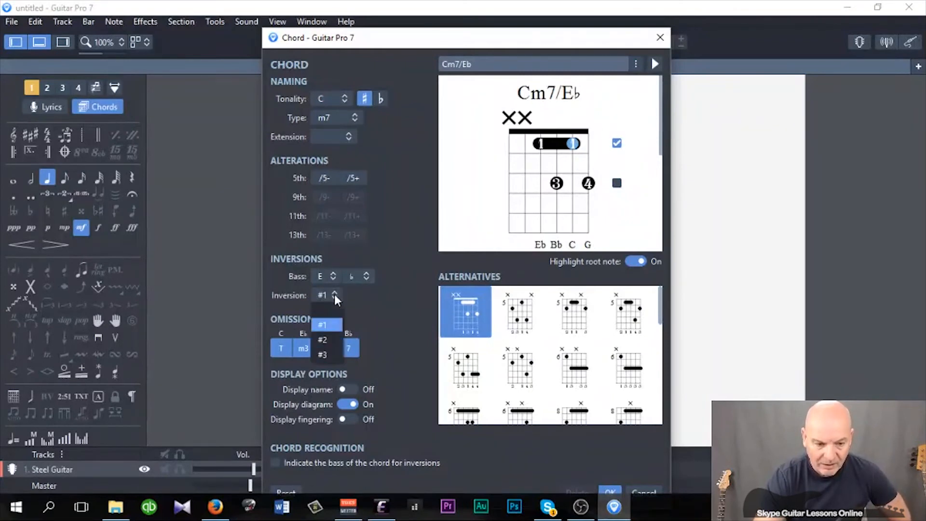
left_click(322, 339)
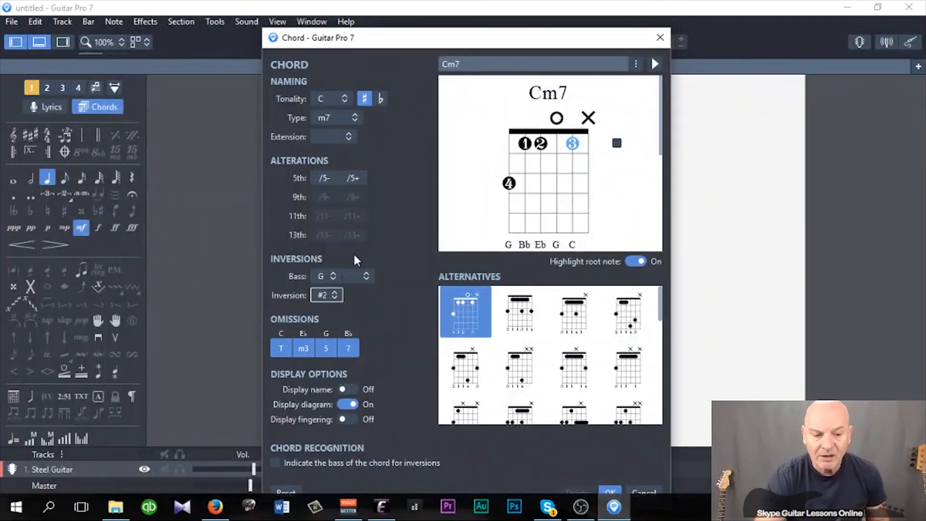
left_click(333, 296)
left_click(322, 326)
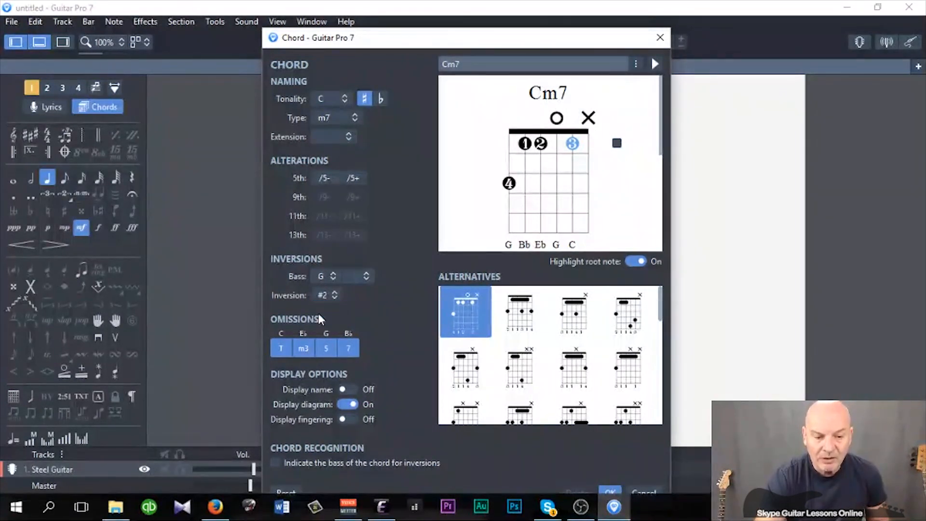